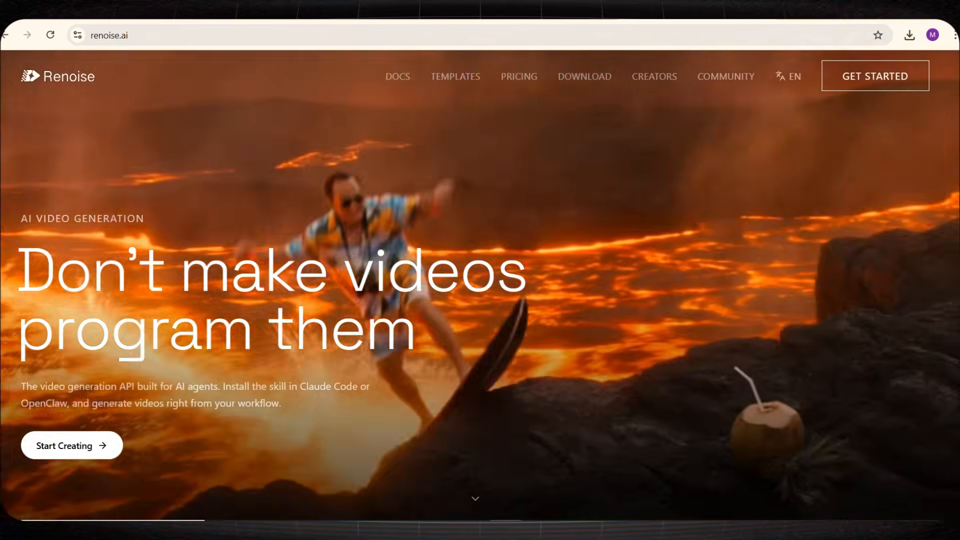
Open the Renoise download page and look over the desktop app preview.
click(577, 84)
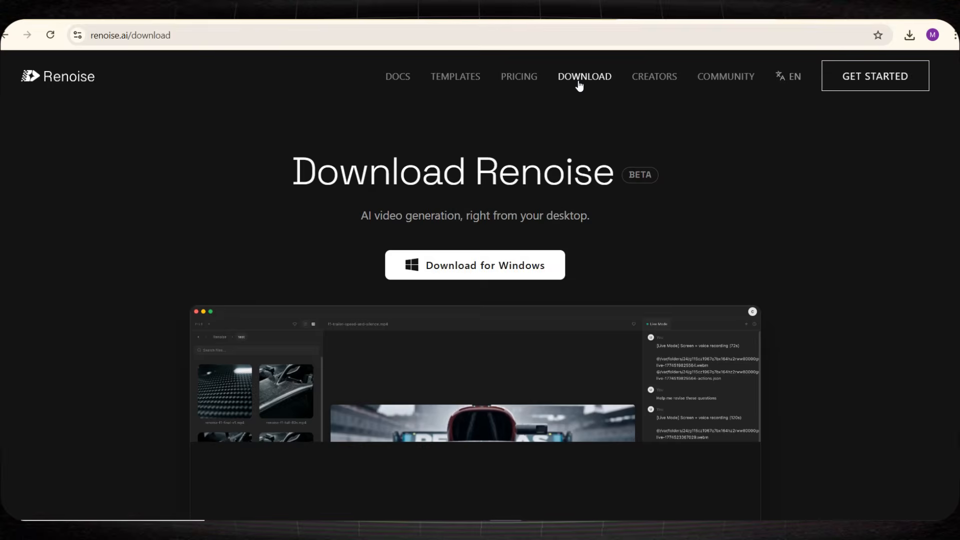
scroll(645, 350, down, 3)
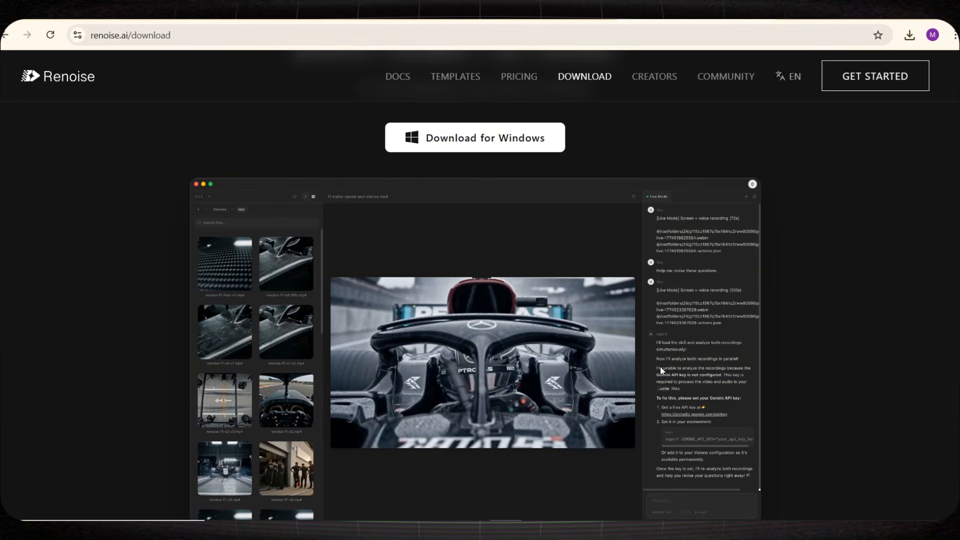
scroll(488, 395, up, 3)
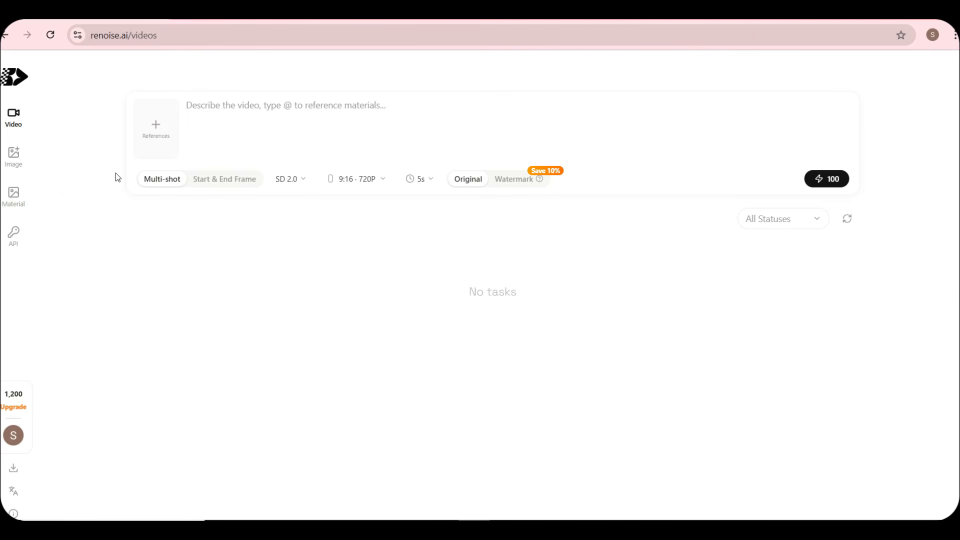
Paste the cinematic prompt of a young boy riding a dinosaur through a jungle into the image generator.
click(208, 106)
click(26, 157)
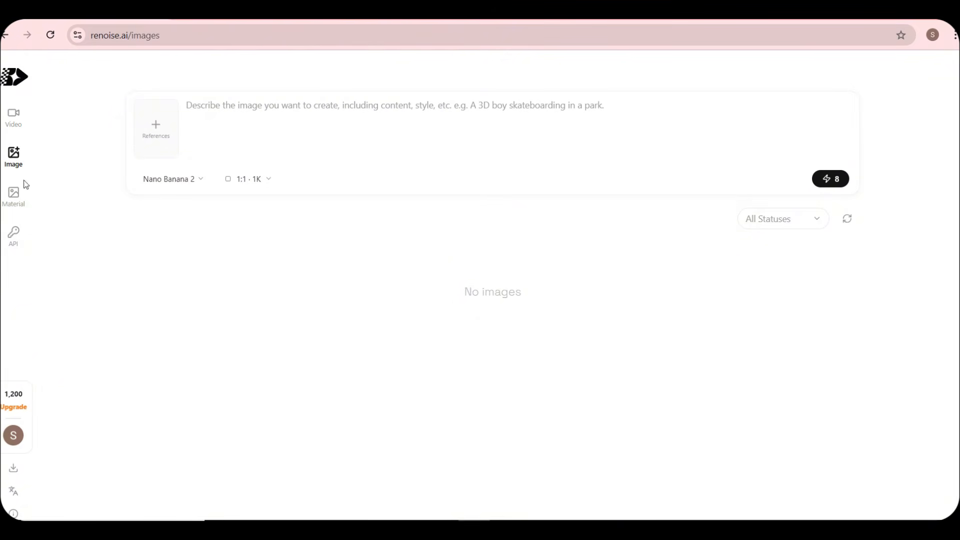
click(15, 199)
click(14, 152)
key(ctrl+v)
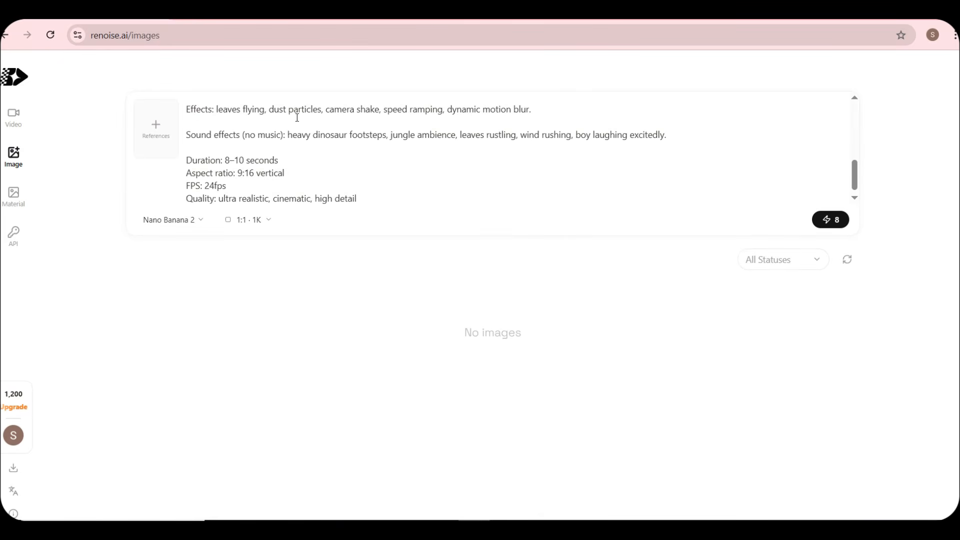
scroll(285, 130, up, 5)
scroll(278, 149, up, 3)
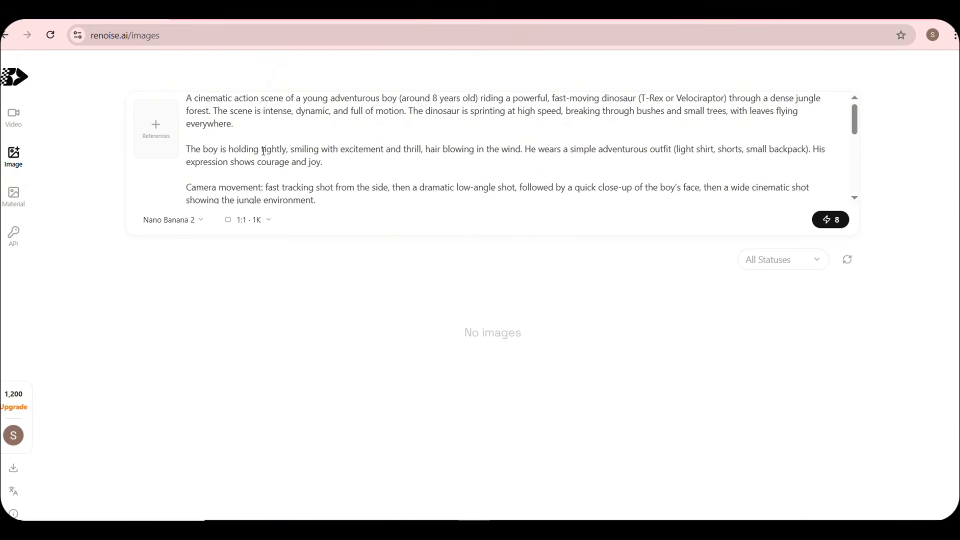
Generate the dinosaur image with the Nano Banana Pro model and a 9:16 aspect ratio.
click(191, 223)
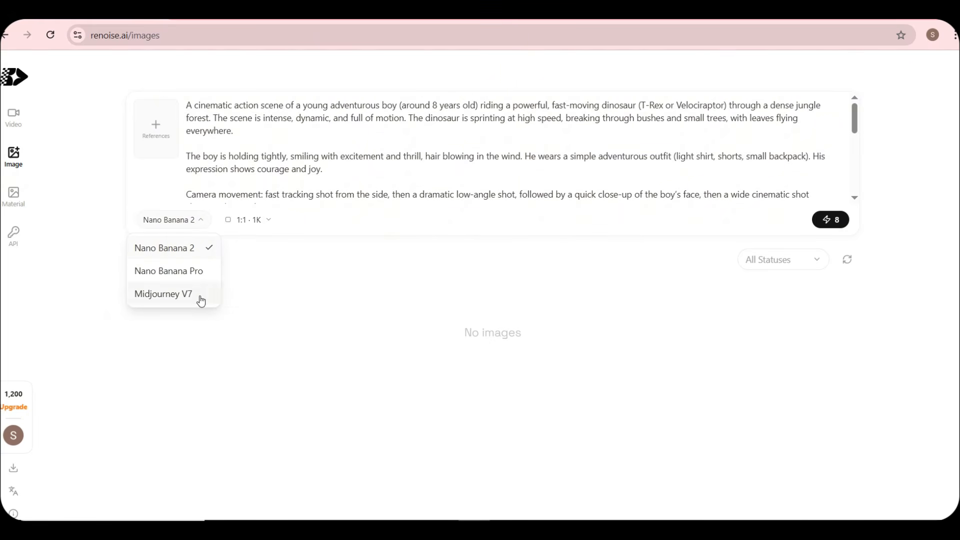
click(184, 271)
click(245, 227)
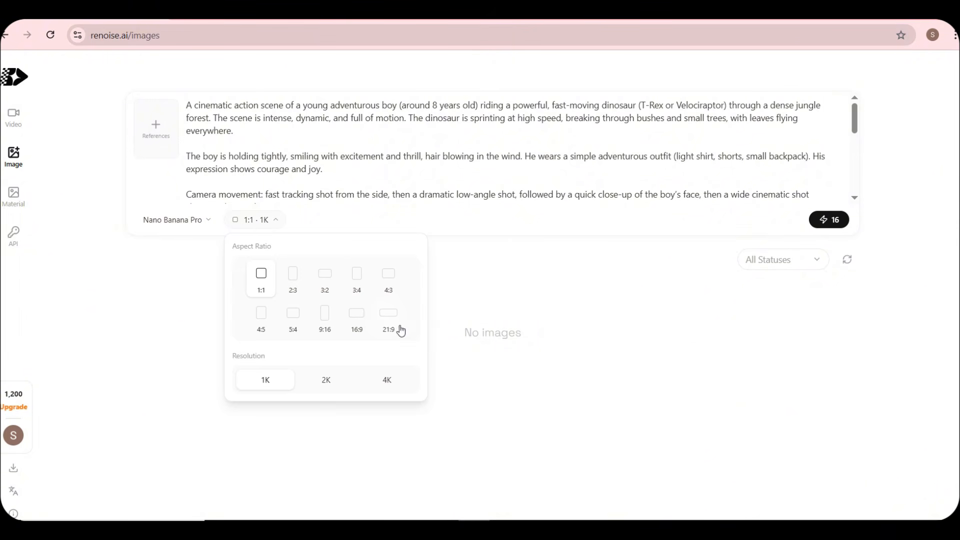
click(325, 319)
click(185, 279)
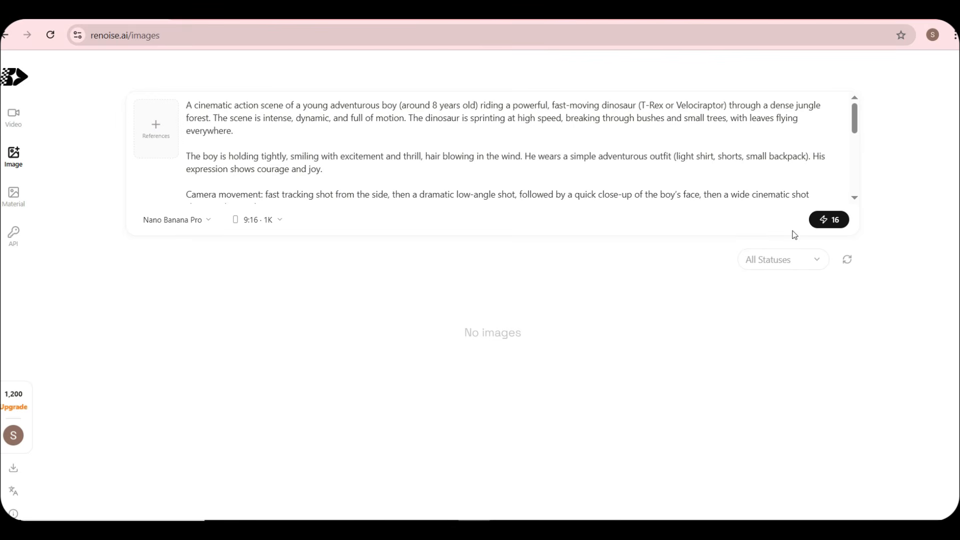
click(833, 220)
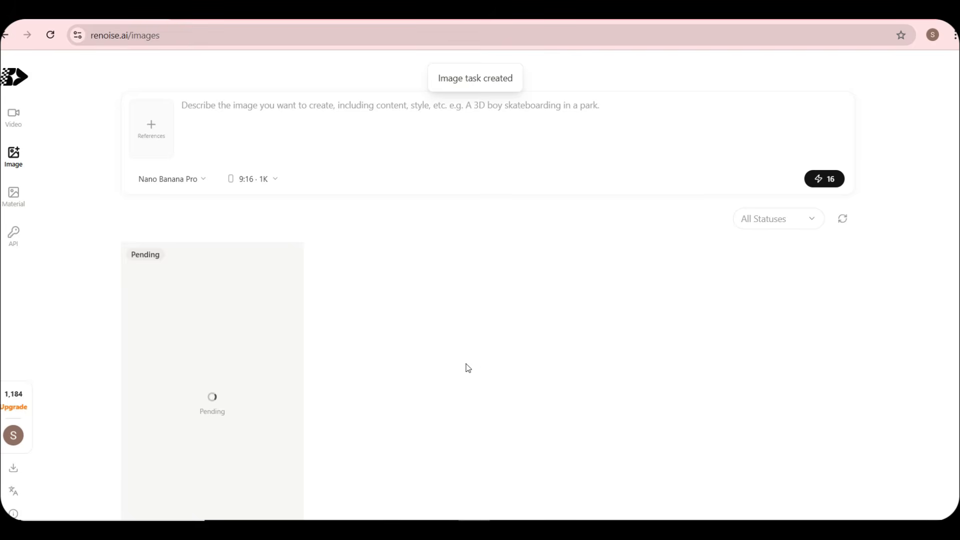
View the generated dinosaur image at full size and close the preview.
scroll(349, 432, down, 1)
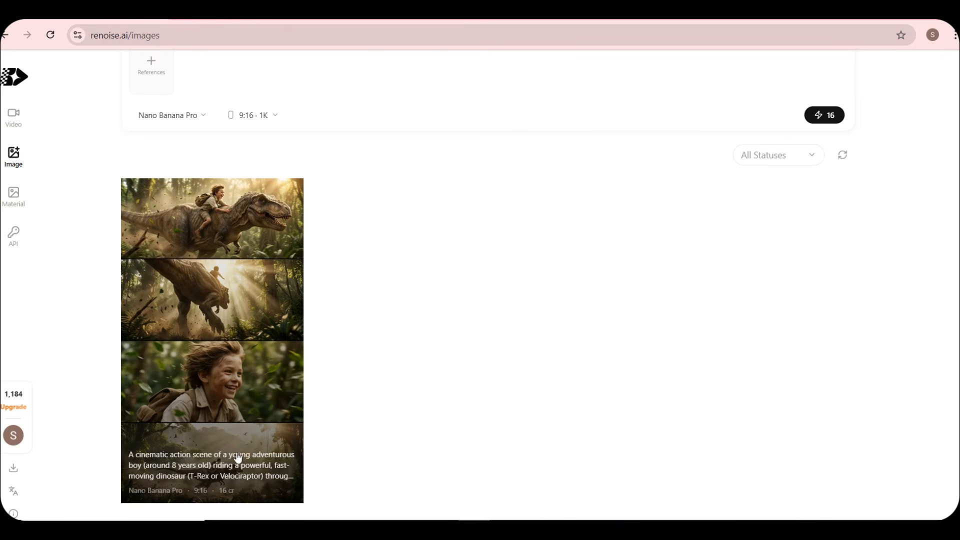
click(192, 400)
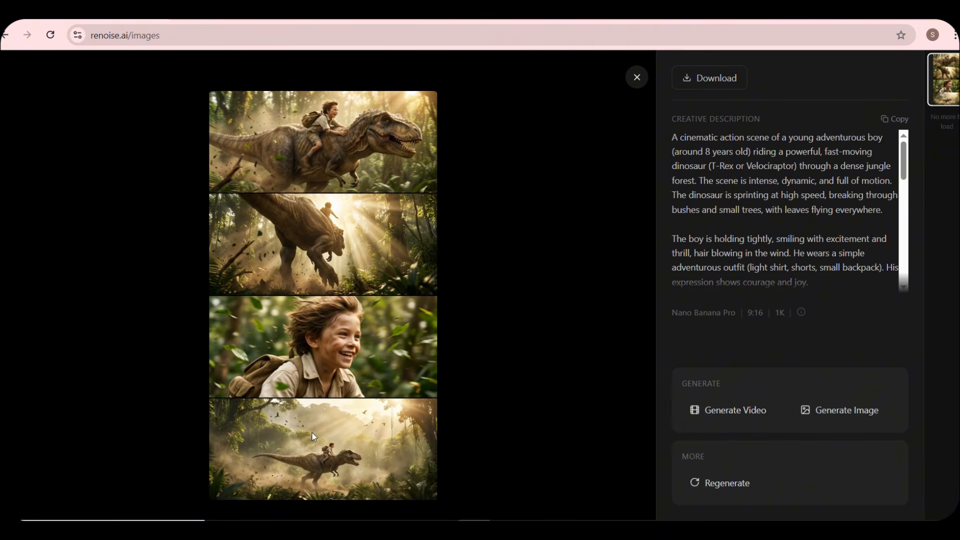
click(635, 78)
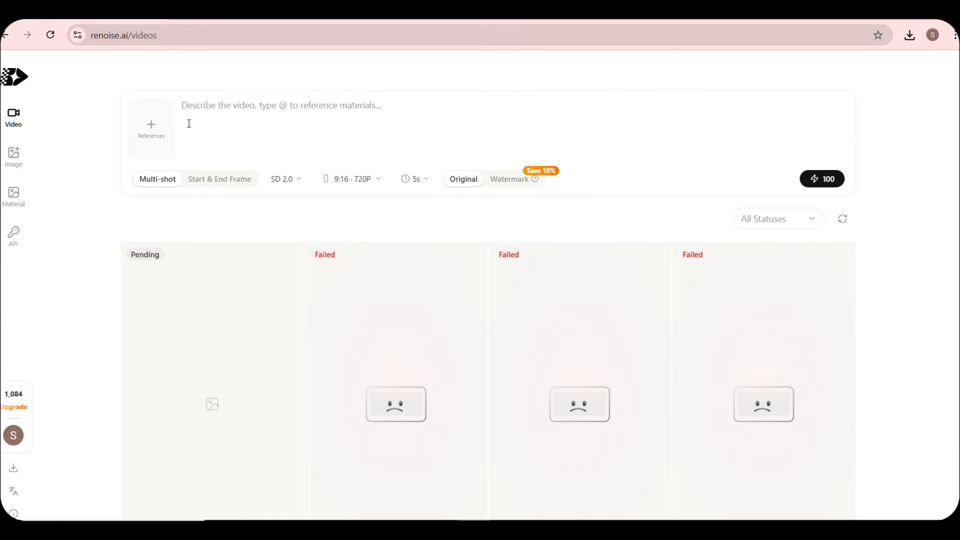
Upload the headphones image from the computer as a video reference and paste the multi-scene headphones advertisement prompt.
click(159, 120)
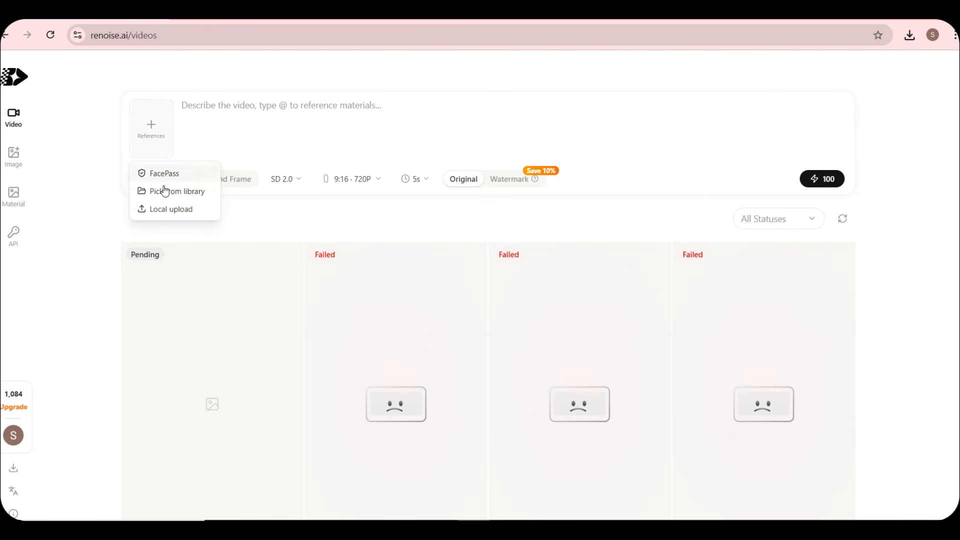
click(166, 206)
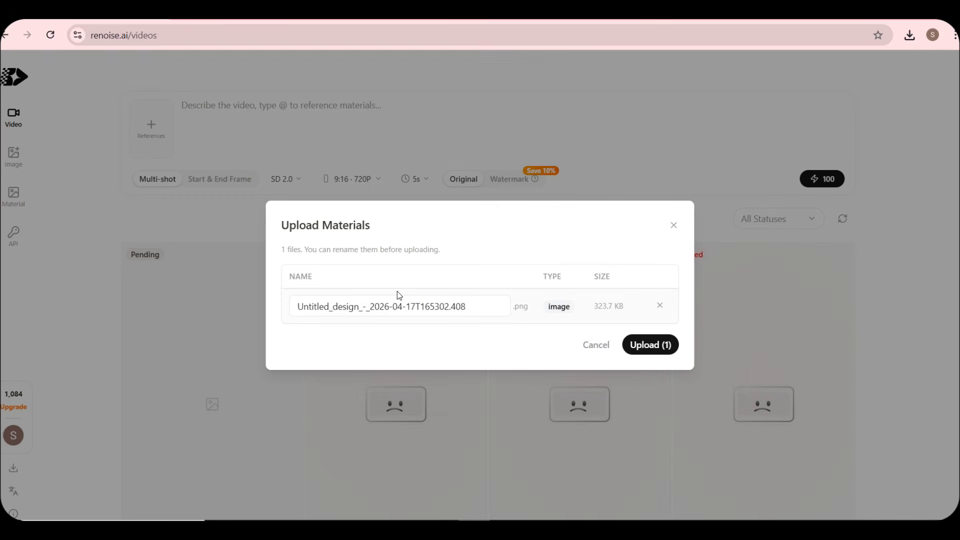
click(641, 344)
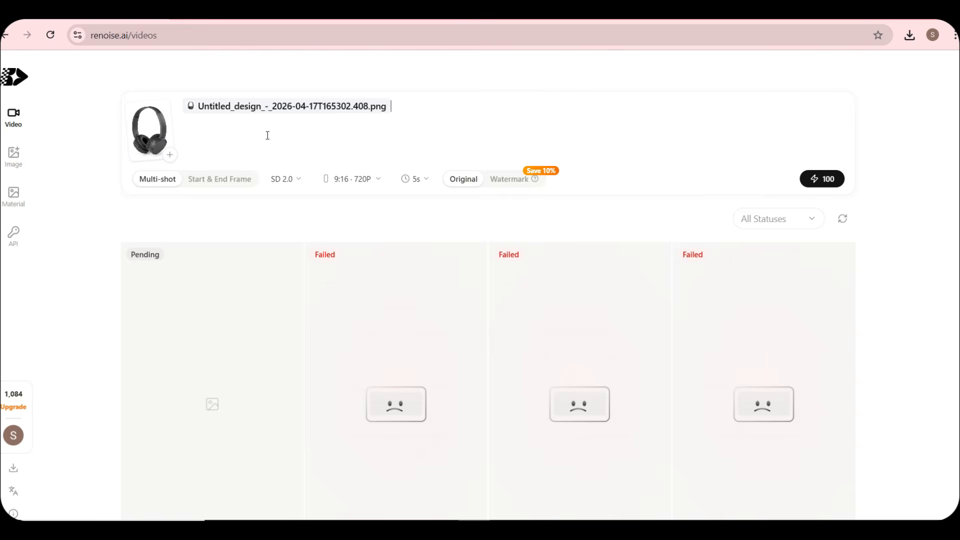
key(ctrl+v)
scroll(312, 148, up, 10)
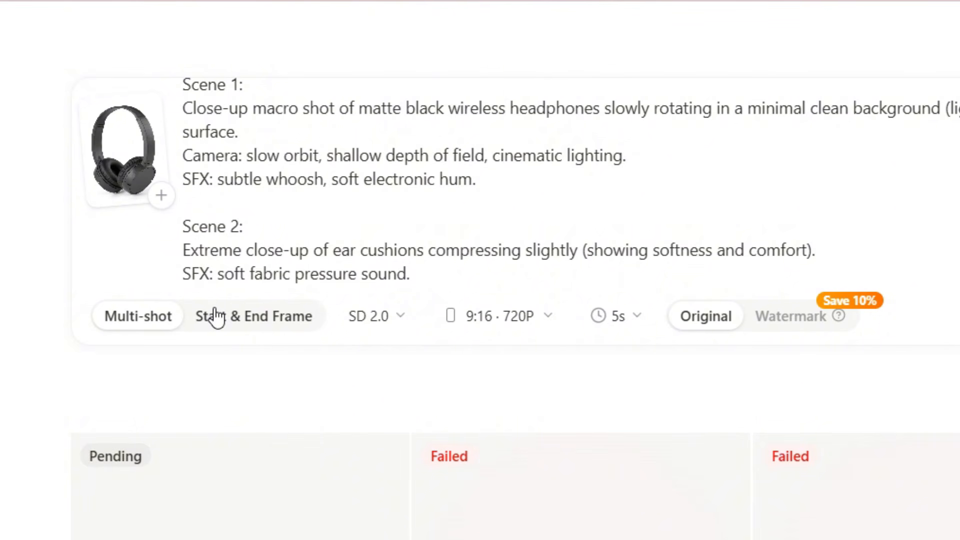
Configure the headphones video to use model SD 2.0, 9:16 at 720P, and a duration of 8s.
click(377, 317)
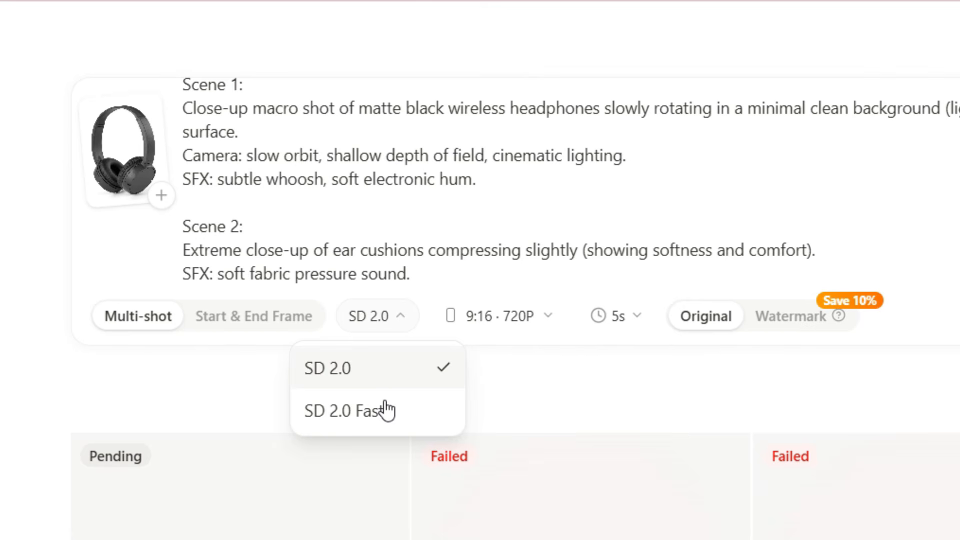
click(403, 388)
click(478, 328)
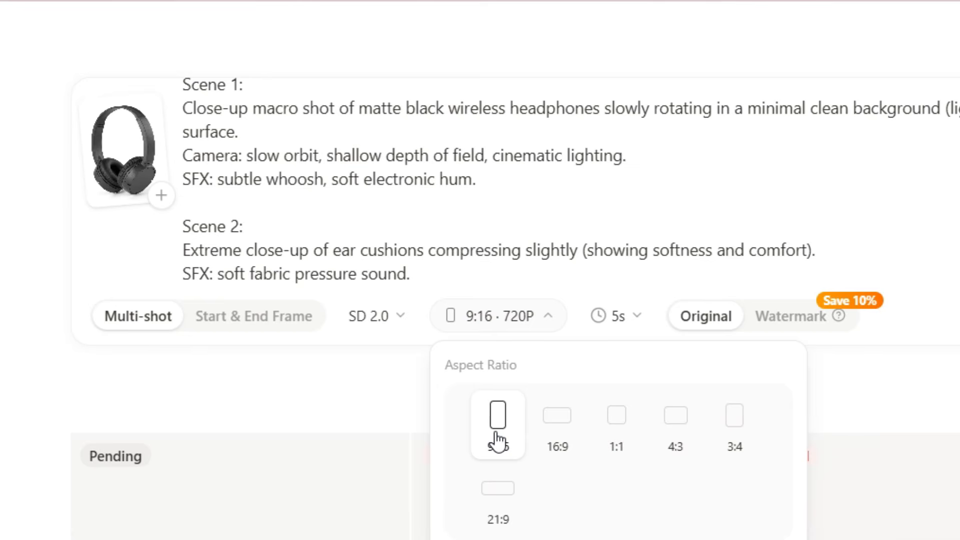
scroll(520, 450, down, 3)
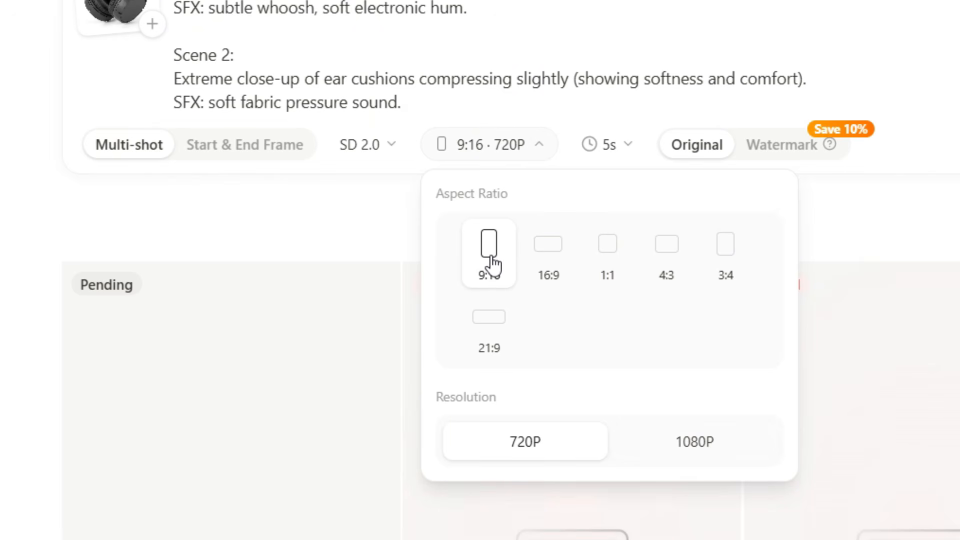
click(515, 145)
click(608, 146)
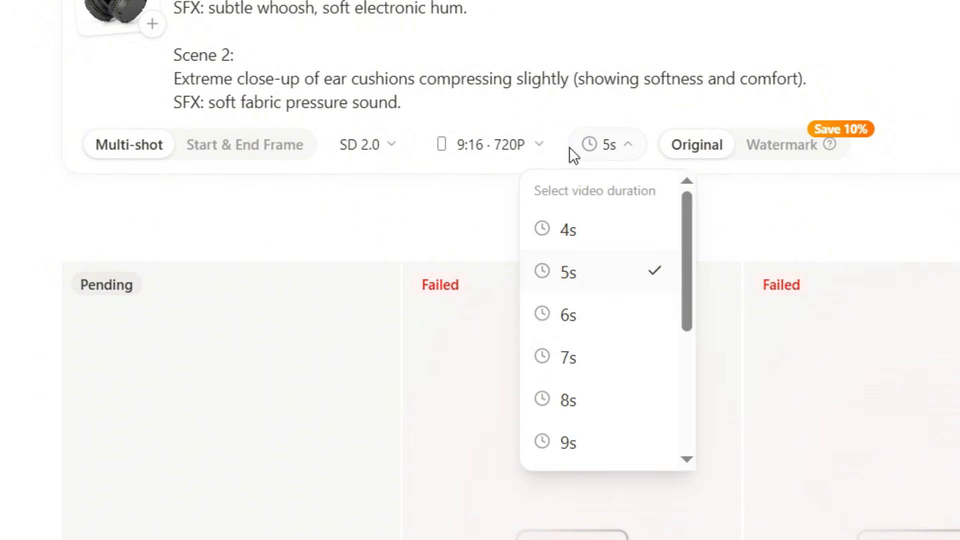
click(604, 400)
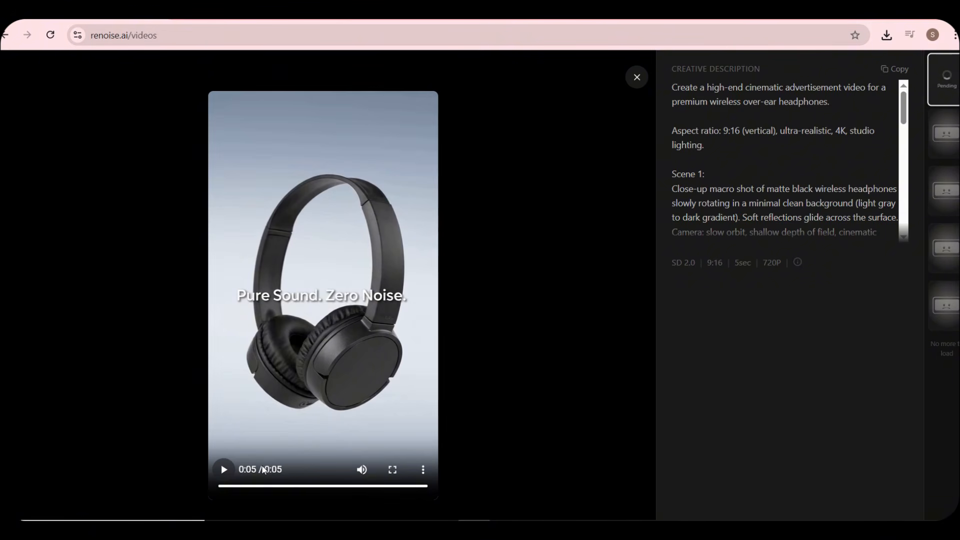
Close the headphones video preview and upload the wristwatch image Untitled_design_-_2026-04-17T165246.504.png as a video reference.
key(Escape)
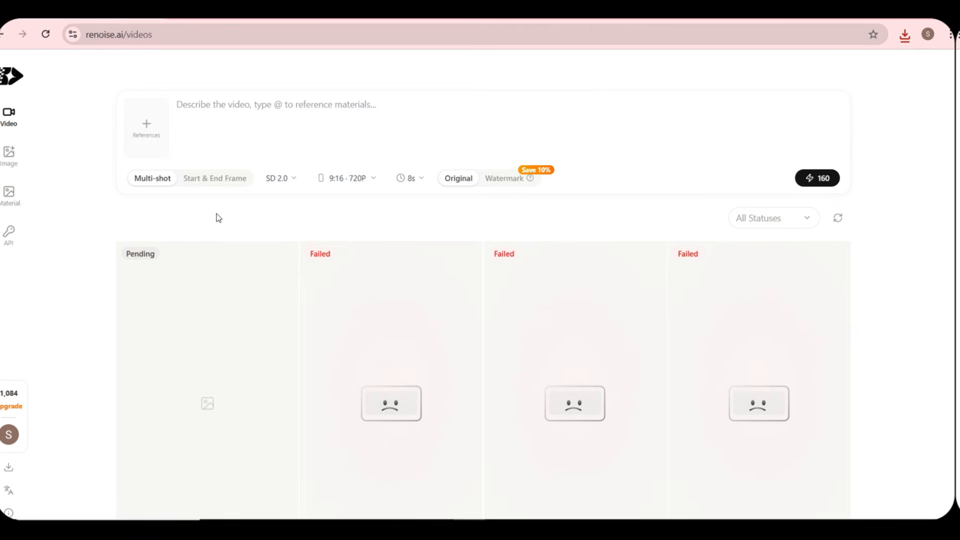
click(147, 126)
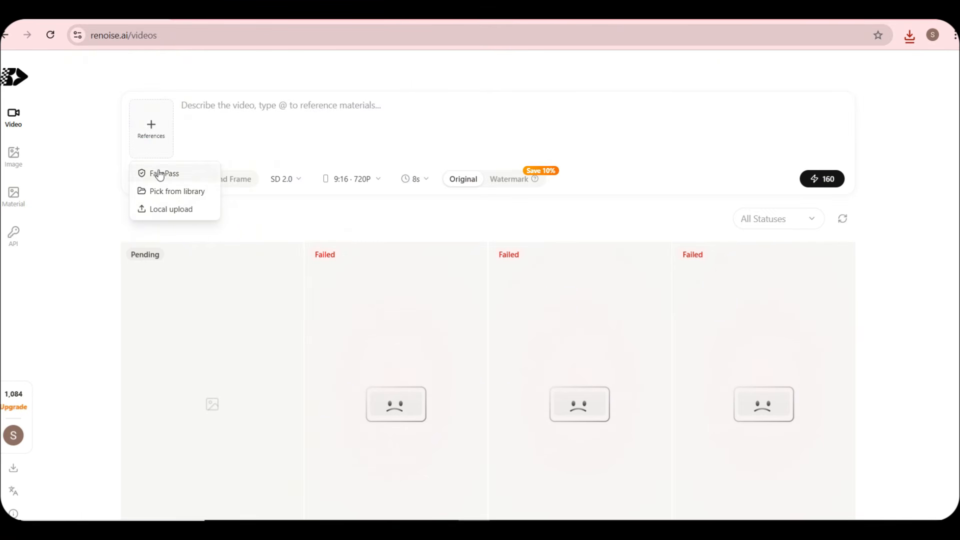
click(166, 210)
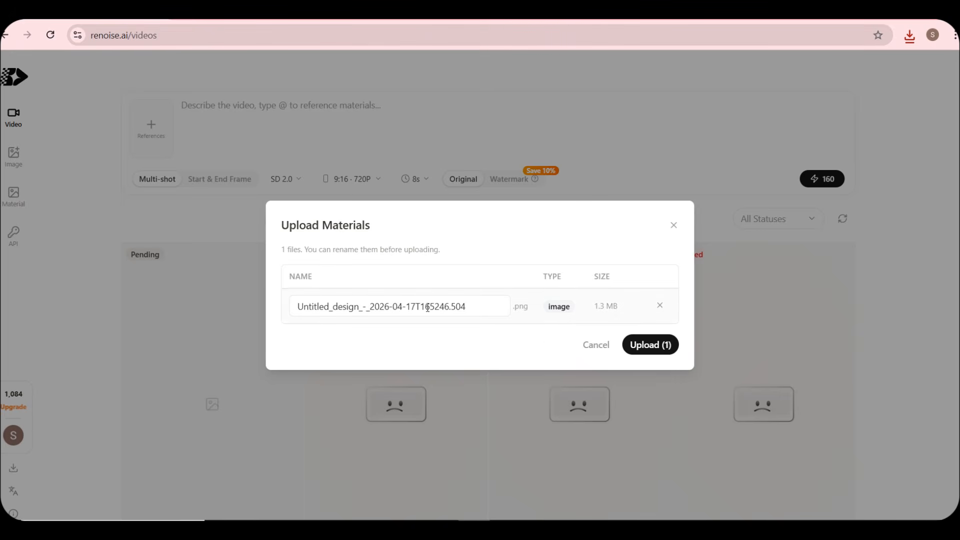
click(634, 345)
click(606, 324)
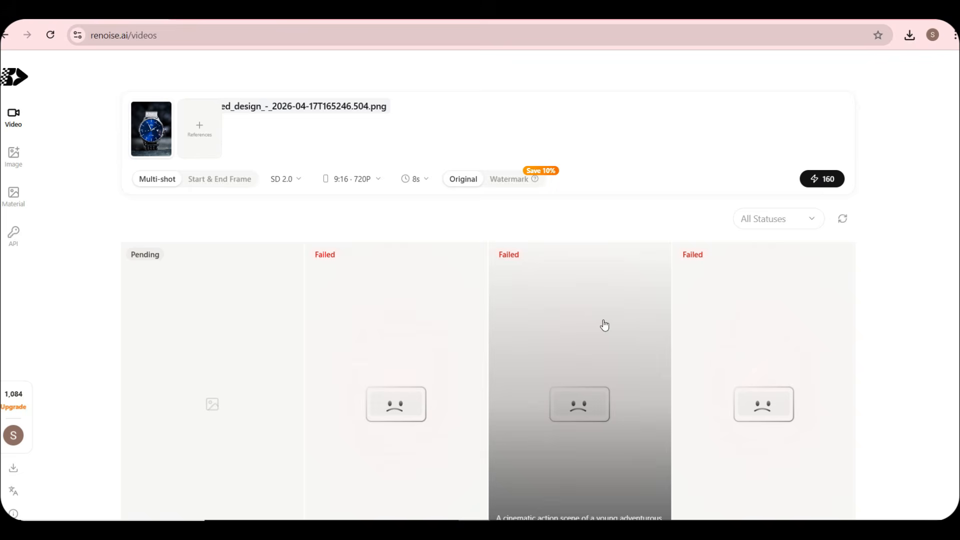
Paste the luxury cinematic wristwatch advertisement prompt after the image reference and review its scenes.
click(310, 139)
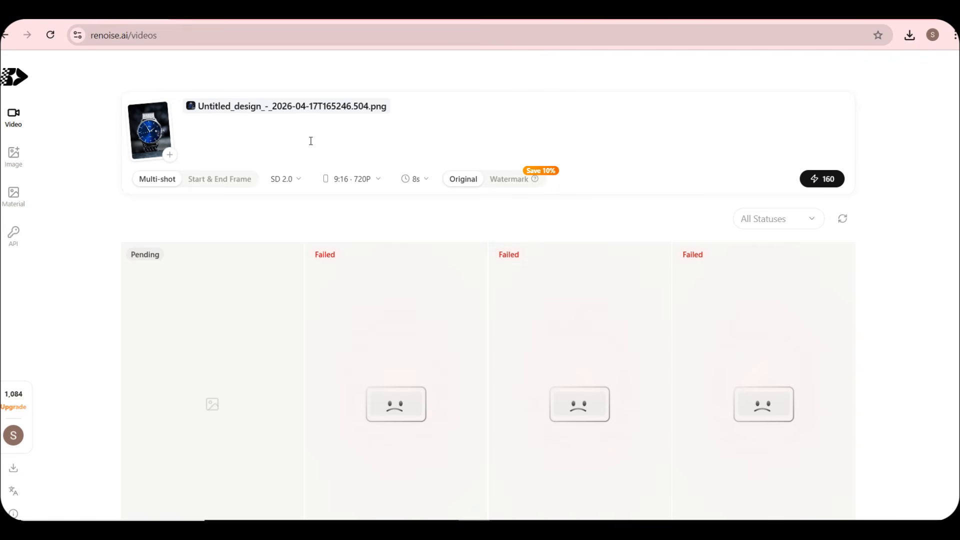
key(ctrl+v)
scroll(302, 154, up, 10)
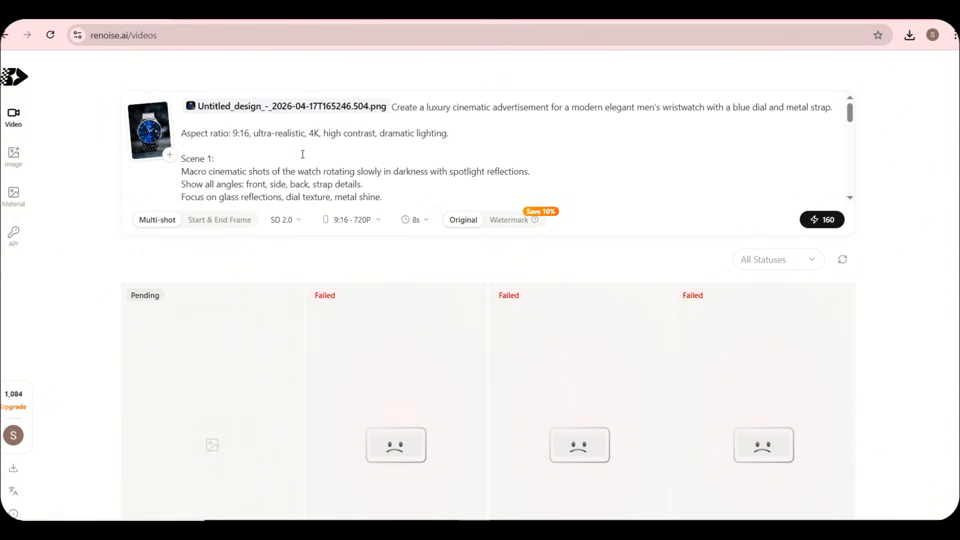
scroll(242, 143, down, 5)
Set the wristwatch video to model SD 2.0 with a 9:16 aspect ratio and 720P resolution.
click(285, 220)
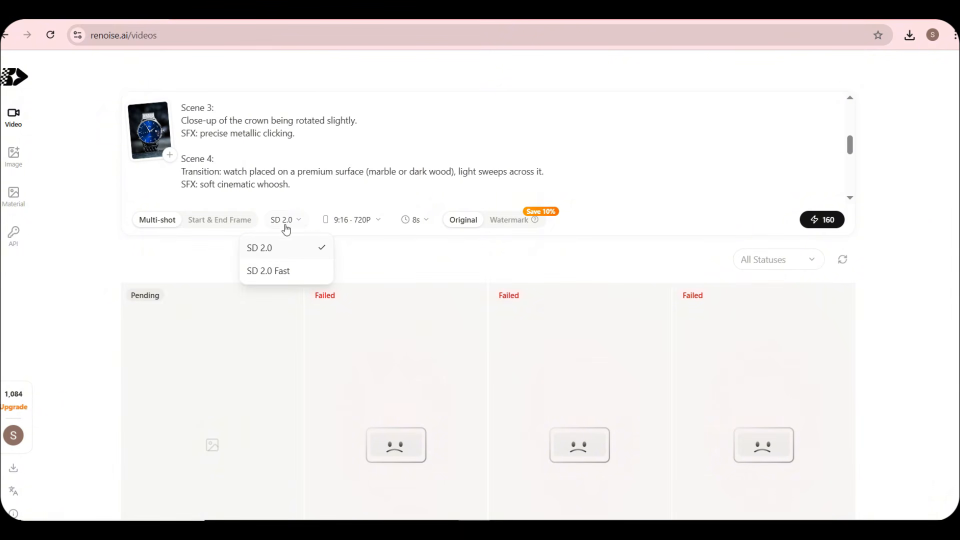
click(285, 250)
click(338, 221)
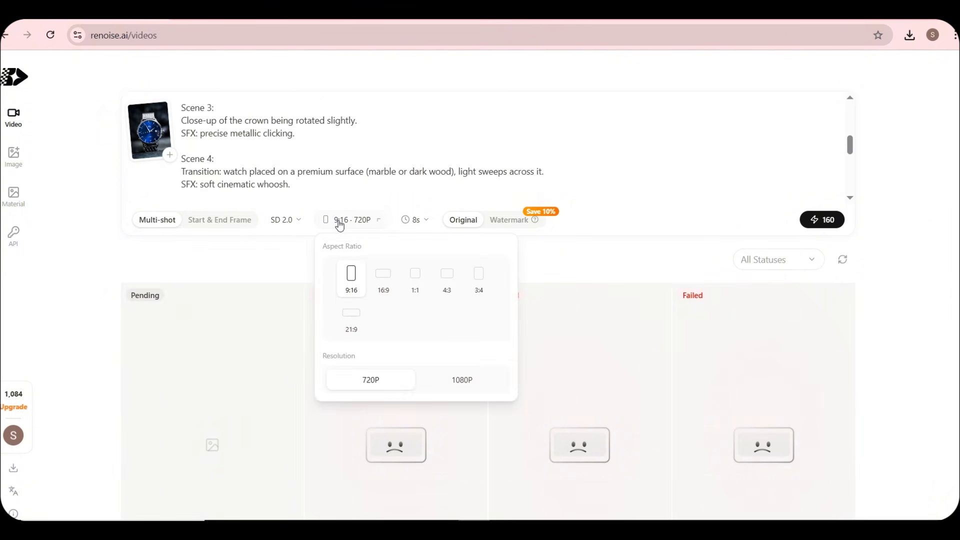
click(370, 222)
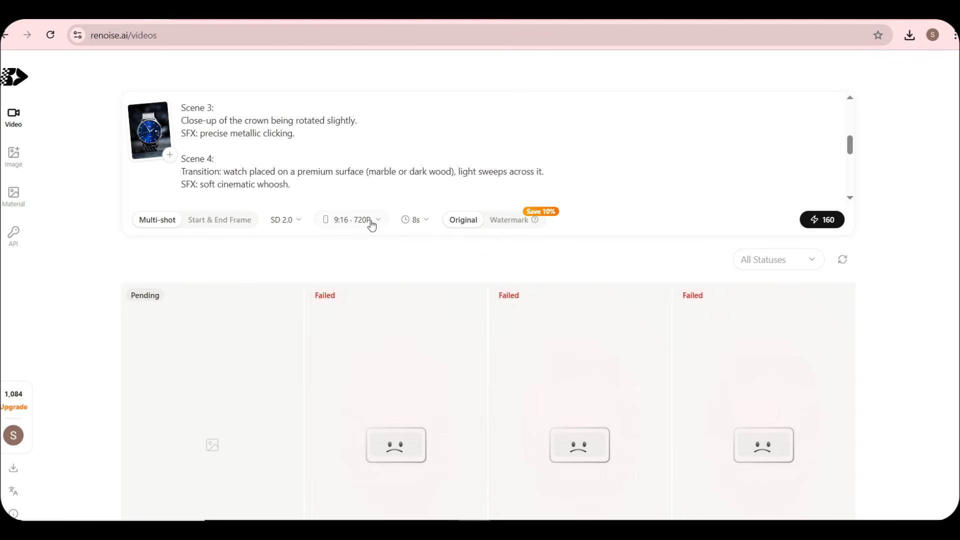
click(376, 223)
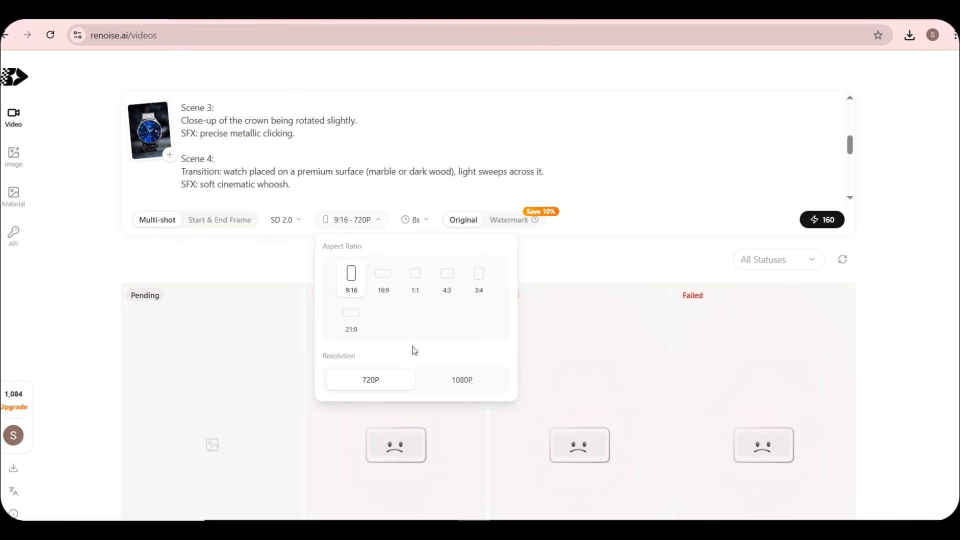
click(434, 380)
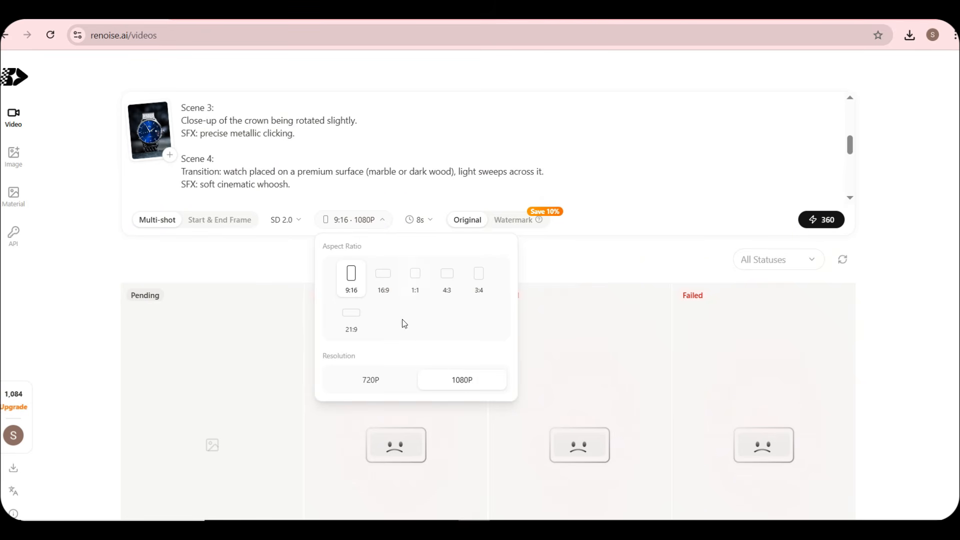
click(370, 379)
Choose the duration of the wristwatch advertisement video.
click(420, 223)
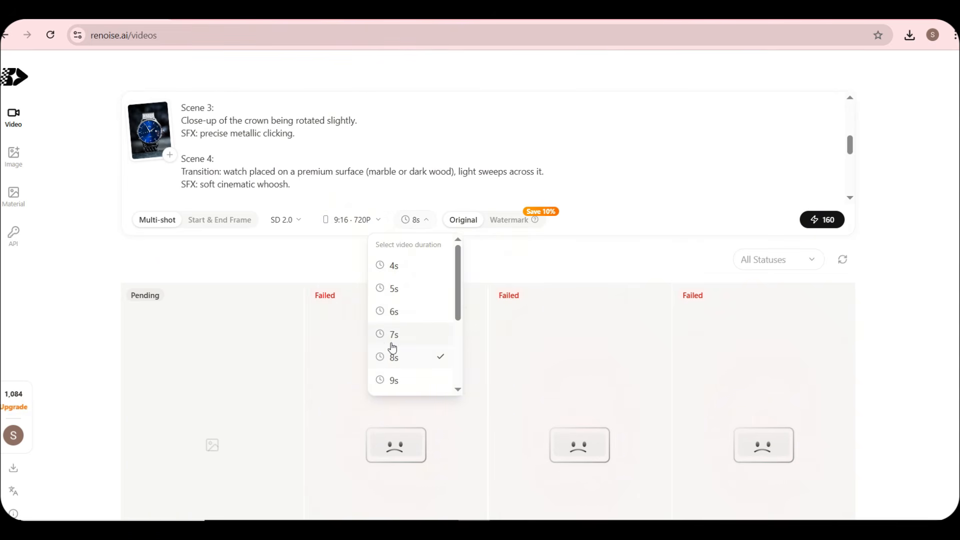
scroll(397, 339, down, 2)
click(408, 279)
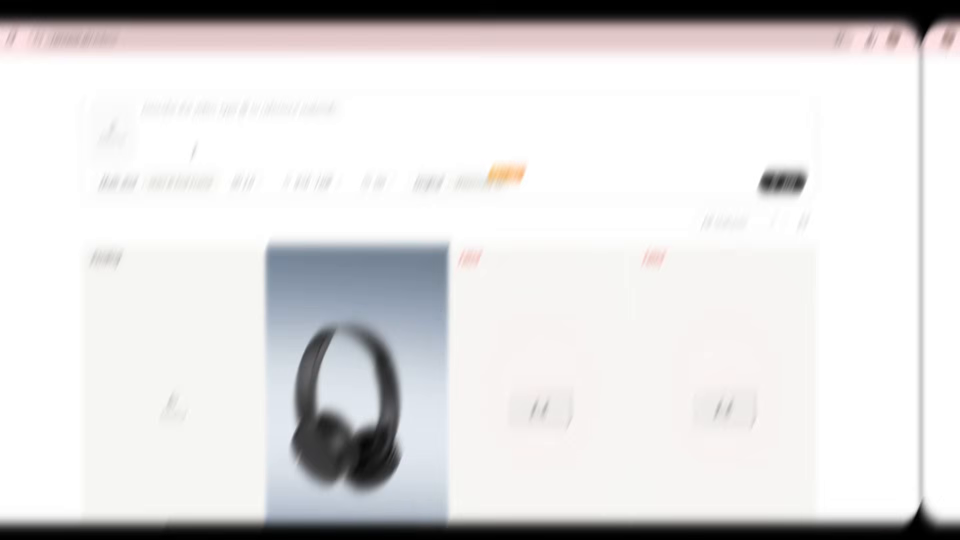
Upload the local perfume bottle image Untitled_design_-_2026-04-17T165320.540.png as a video reference.
mouse_move(150, 128)
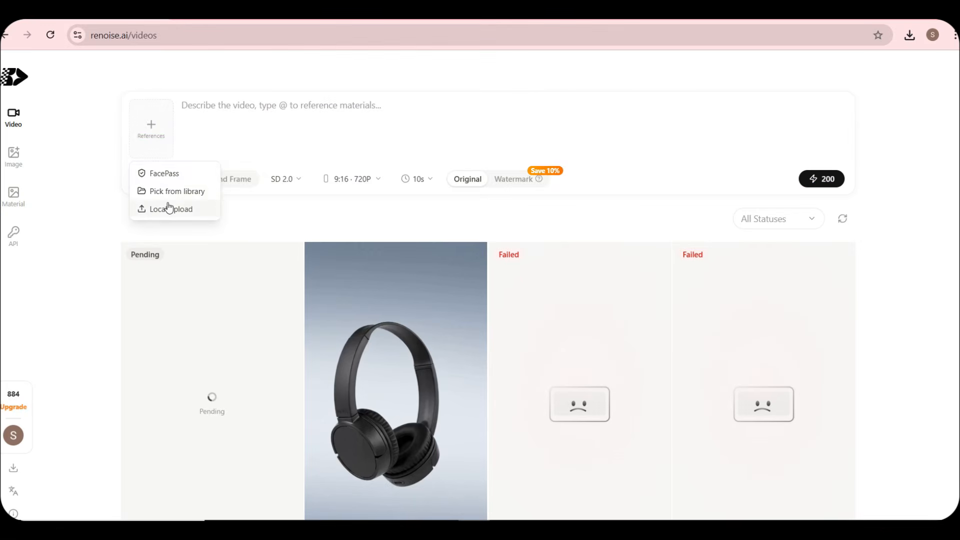
click(167, 208)
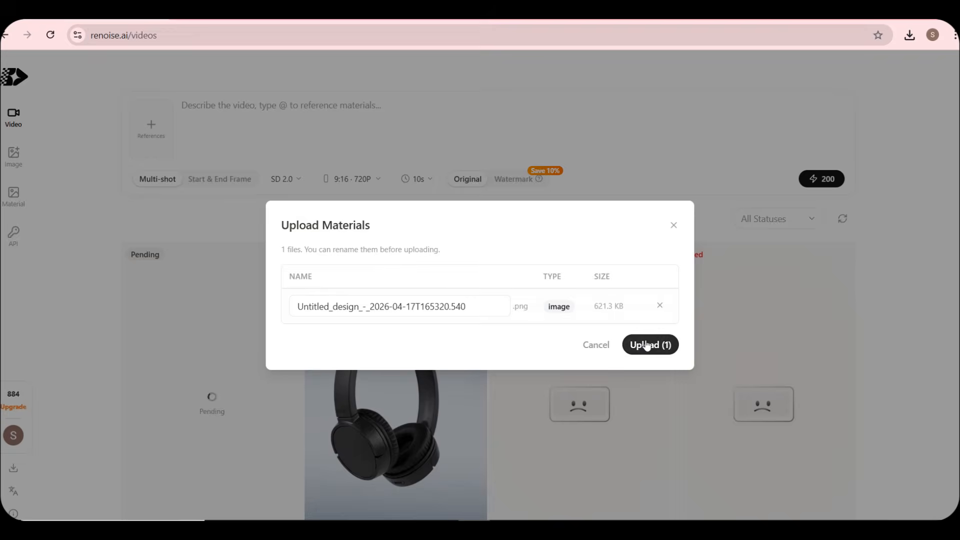
click(649, 343)
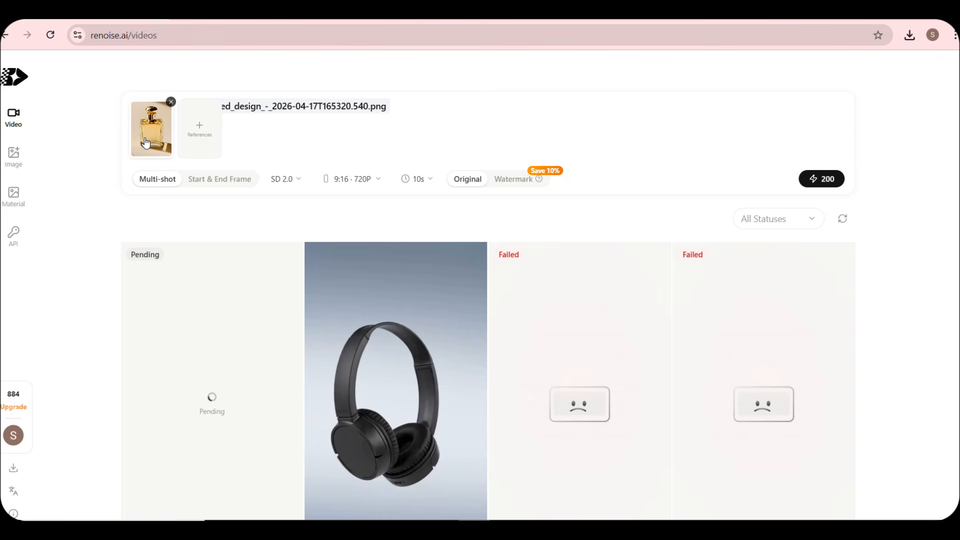
Paste the luxury perfume commercial prompt with the text "Unleash the Power Within" and generate it as a 9:16 video with SD 2.0 Fast.
key(ctrl+v)
click(285, 220)
click(280, 270)
click(359, 223)
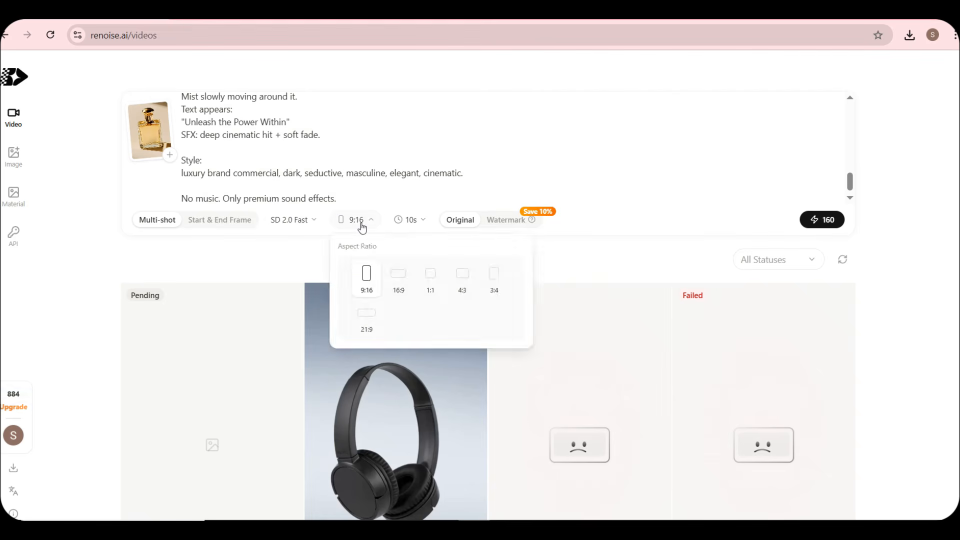
click(821, 220)
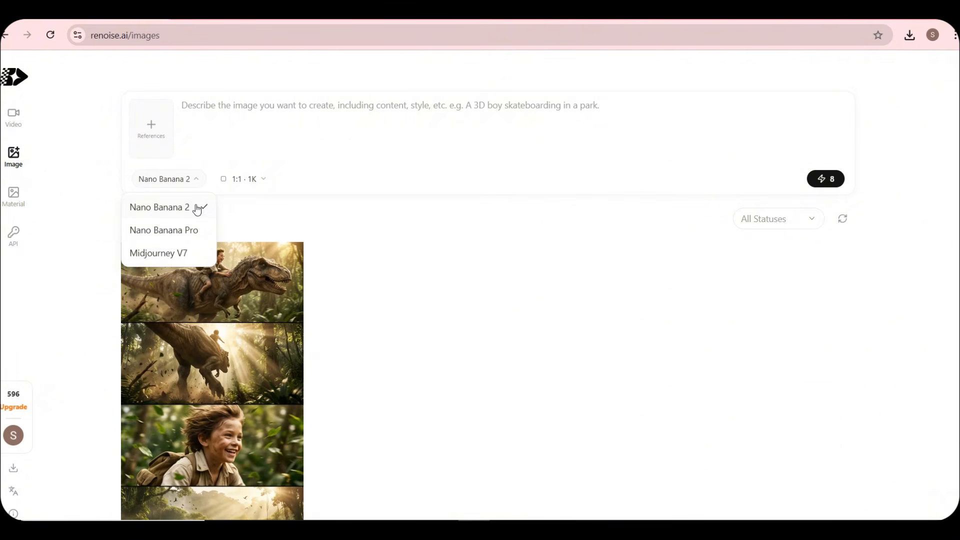
Set image generation to the Nano Banana Pro model with a 9:16 aspect ratio.
click(186, 231)
click(247, 179)
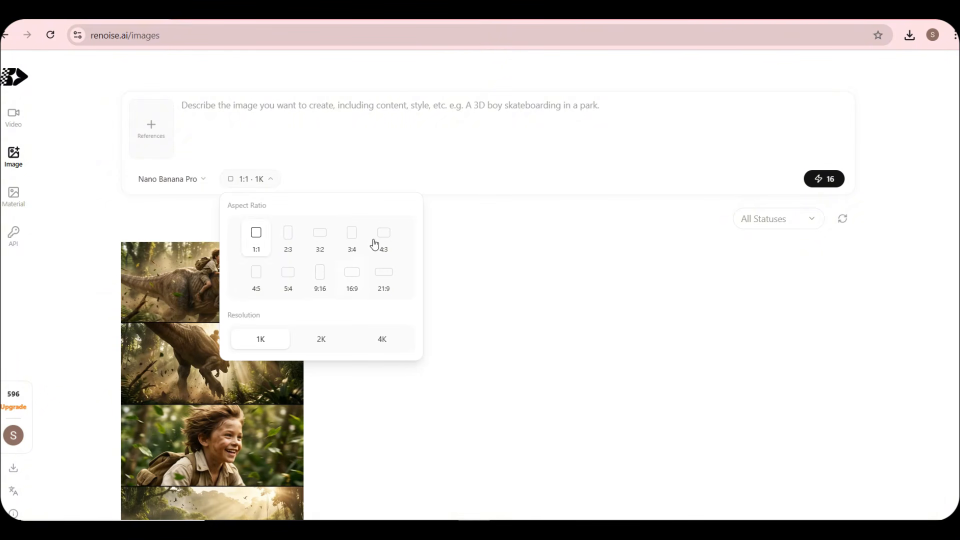
click(319, 274)
click(276, 181)
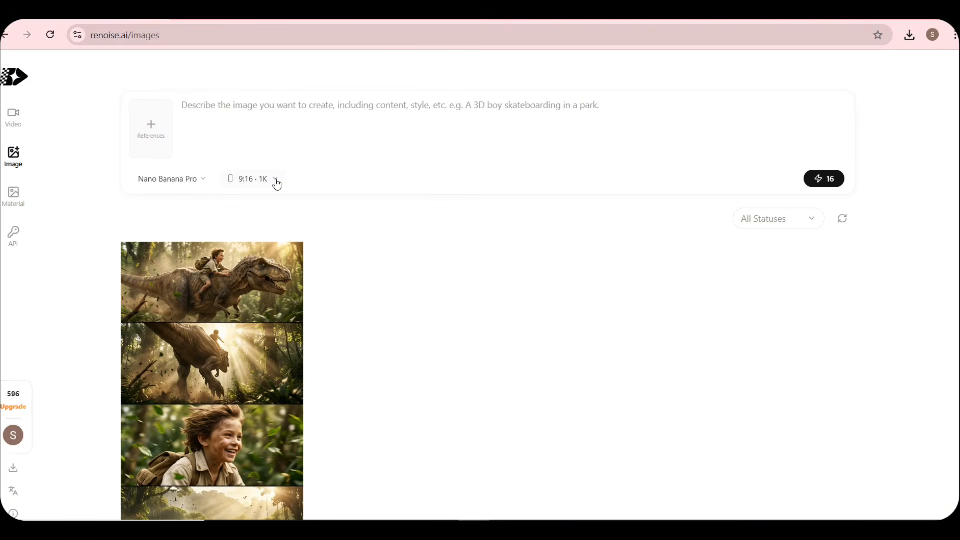
Add the perfume bottle image Untitled_design_-_2026-04-17T165320.540.png from the material library as the image reference.
click(151, 128)
click(167, 175)
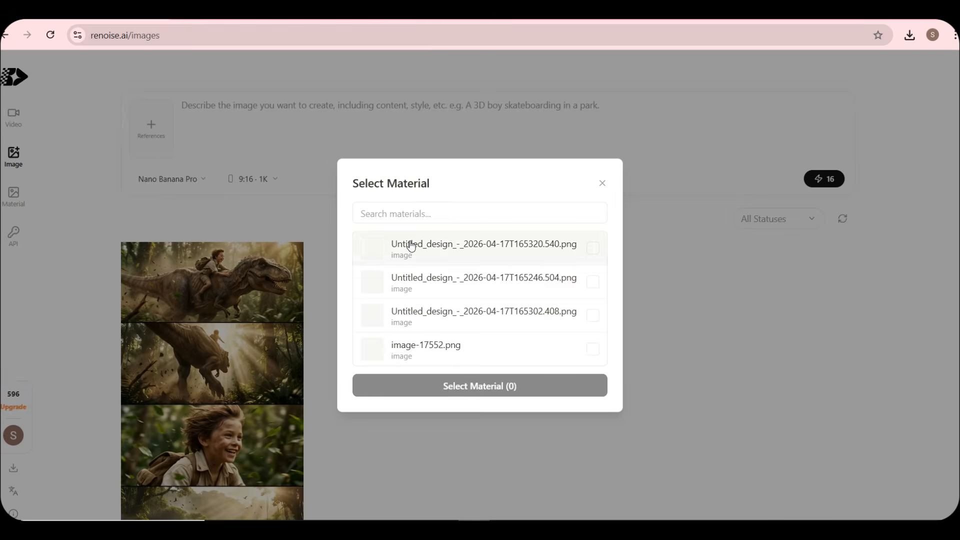
click(443, 243)
click(463, 406)
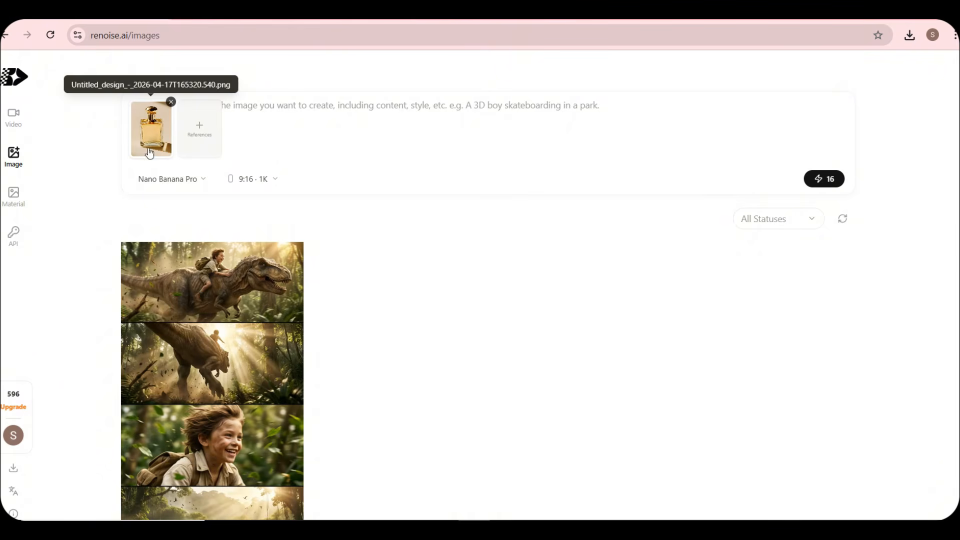
Enter the ultra realistic cinematic advertising prompt of a handsome adult man holding a luxury men's perfume bottle and generate the image.
click(291, 116)
text(Ultra realistic cinematic advertising photo of a handsome adult man holding a luxury men’s perfume bottle in his hand, gently looking at it with admiration and confidence, premium fashion style, dark elegant studio background with soft smoke and dramatic lighting, golden rim light highlighting the bottle edges, shallow depth of field, luxury commercial photography, highly detailed face skin texture, cinematic color grading, professional advertising composition, 85mm lens look, soft bokeh lights in the background, dramatic shadows, premium fragrance branding style, hyper realistic, 8K resolution, no text, no logo, no watermark)
click(198, 183)
click(199, 184)
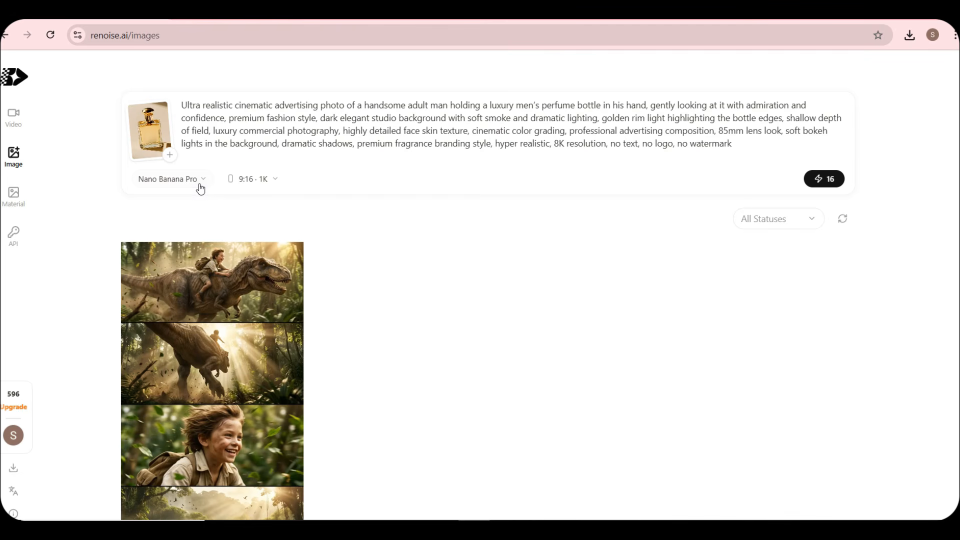
click(811, 181)
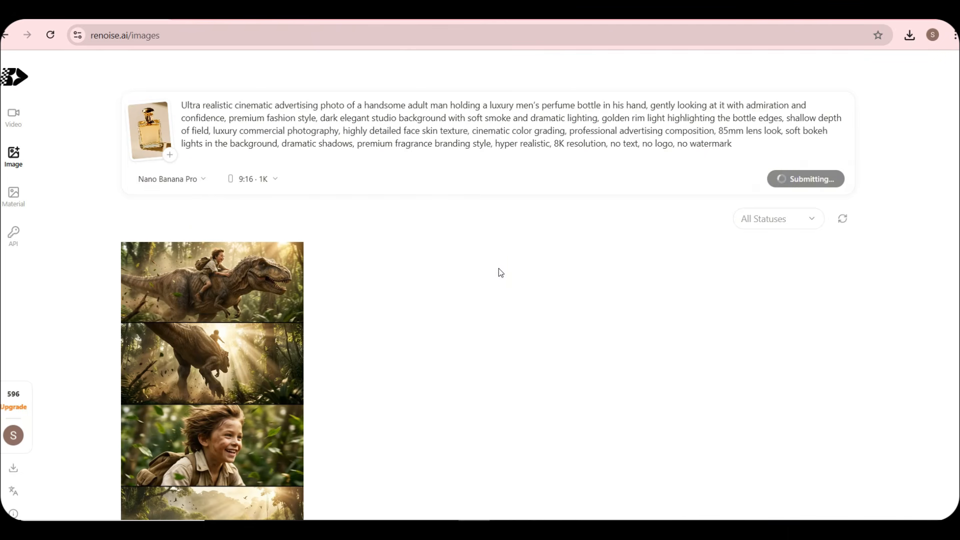
View the generated image of the man with the perfume bottle at full size and close the preview.
scroll(195, 382, down, 3)
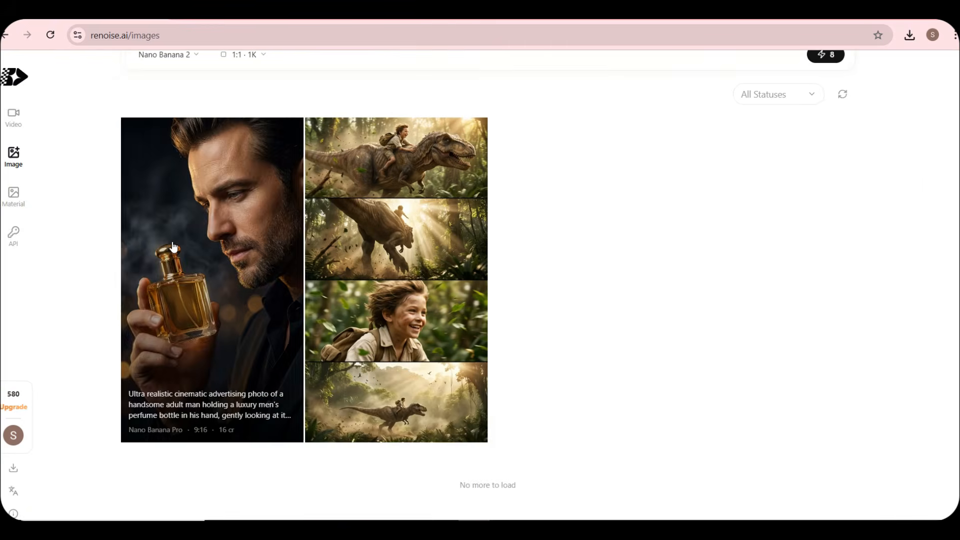
click(206, 271)
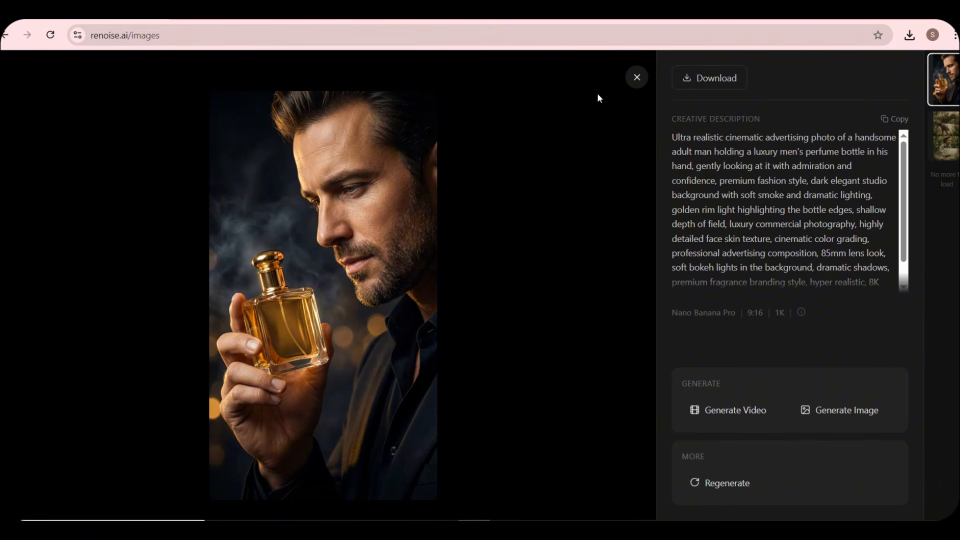
click(634, 76)
Enter the image prompt for a high quality black and white kids' coloring book page with friendly dinosaurs in a prehistoric jungle scene.
scroll(351, 467, up, 5)
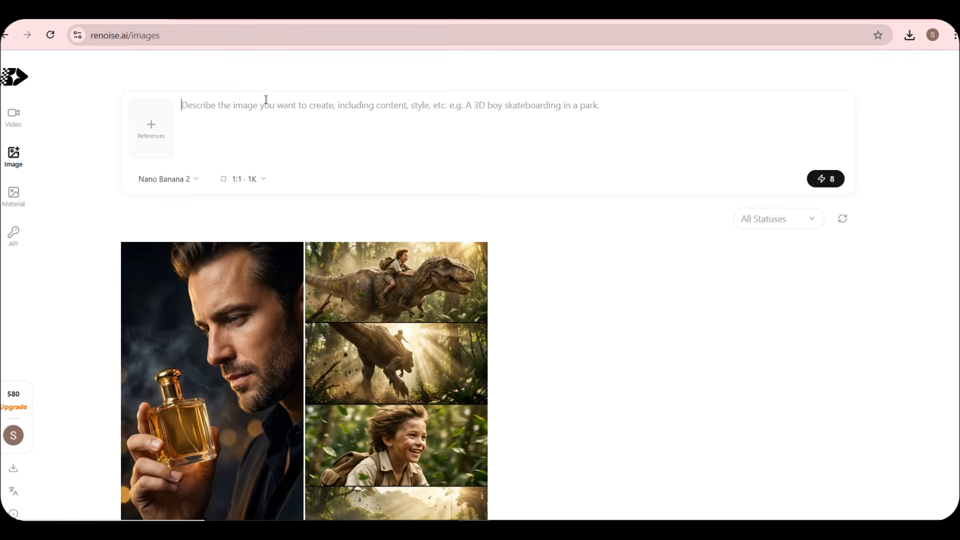
click(240, 125)
text(High quality black and white coloring book page for kids, featuring friendly dinosaurs in a fun prehistoric jungle scene, multiple dinosaurs such as a smiling T-Rex, triceratops, and brontosaurus, simple cute shapes, clean thin line art, smooth bold outlines suitable for coloring, no shading, no grayscale, no color, white background, highly detailed but child-friendly design, balanced composition, educational and fun, thick and thin line variation for better coloring experience, printable vector style, clear separation between elements, A4 page layout, professional children coloring book illustration)
Set the coloring page image to the Nano Banana Pro model with a 2:3 aspect ratio.
click(191, 180)
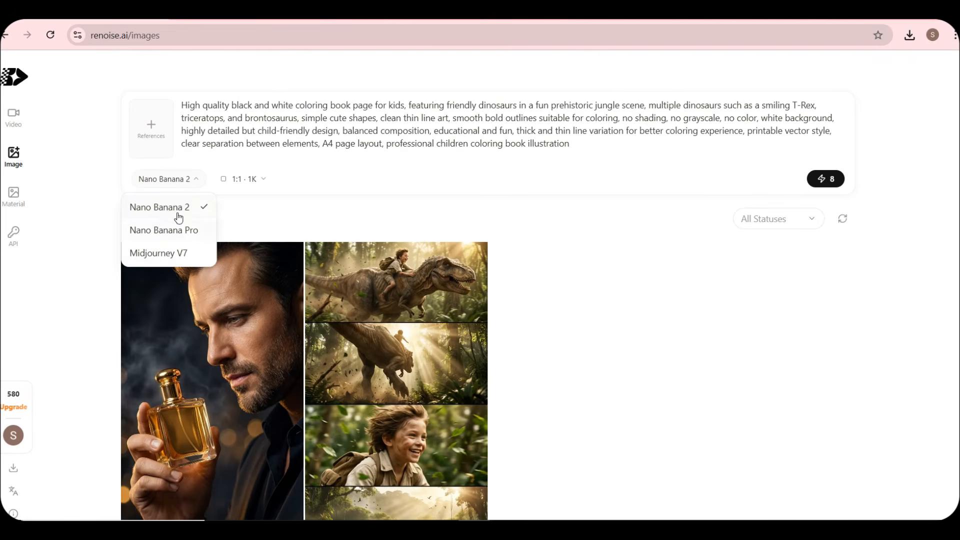
click(165, 230)
click(243, 179)
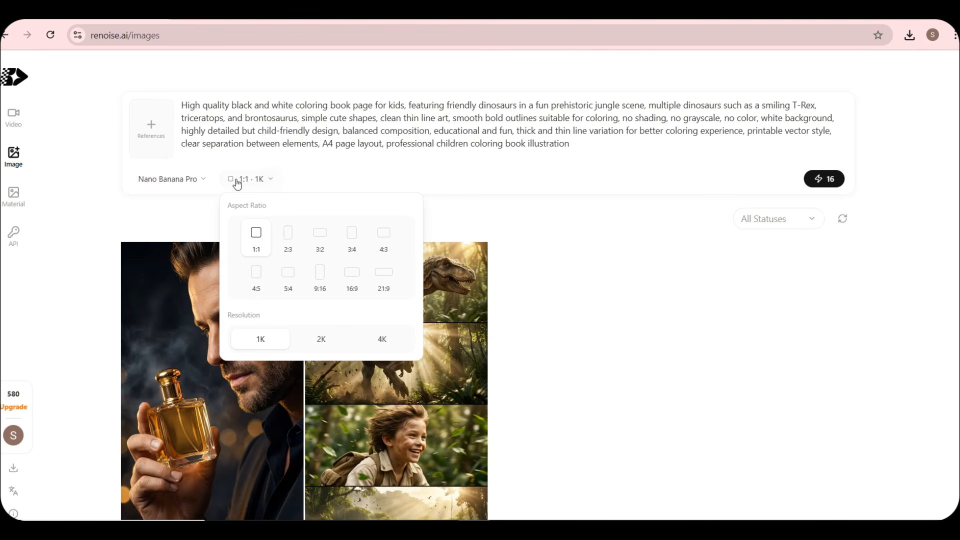
click(289, 230)
click(346, 174)
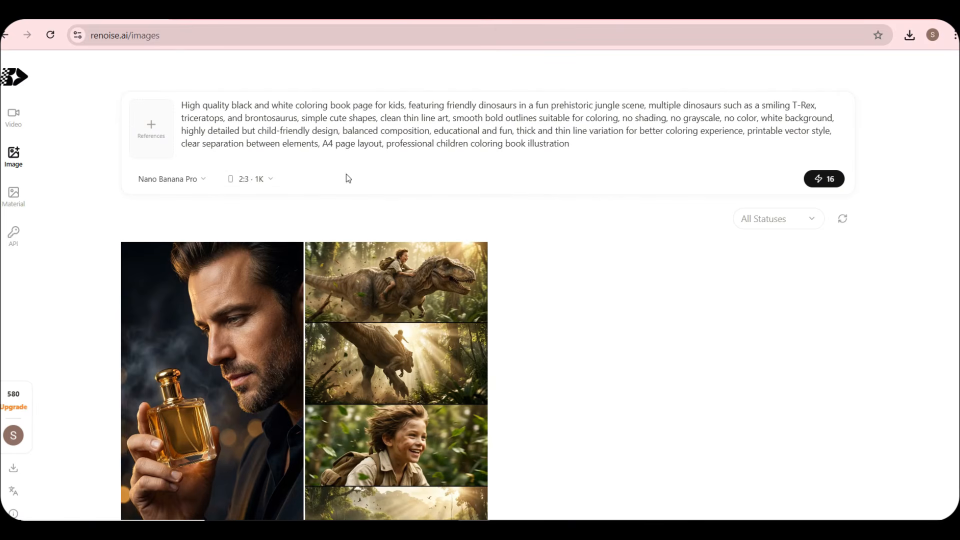
Generate the dinosaur coloring page and open the finished image at full size.
click(823, 179)
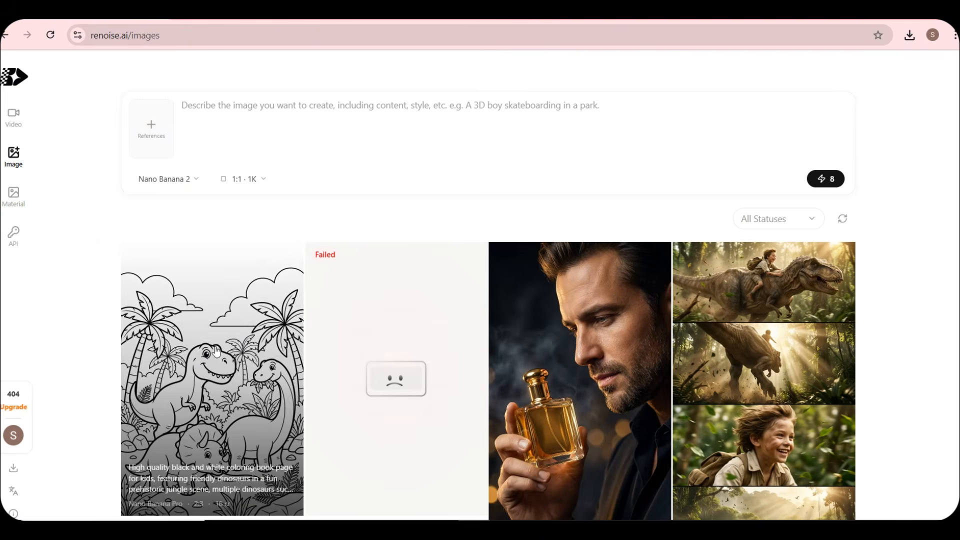
click(198, 353)
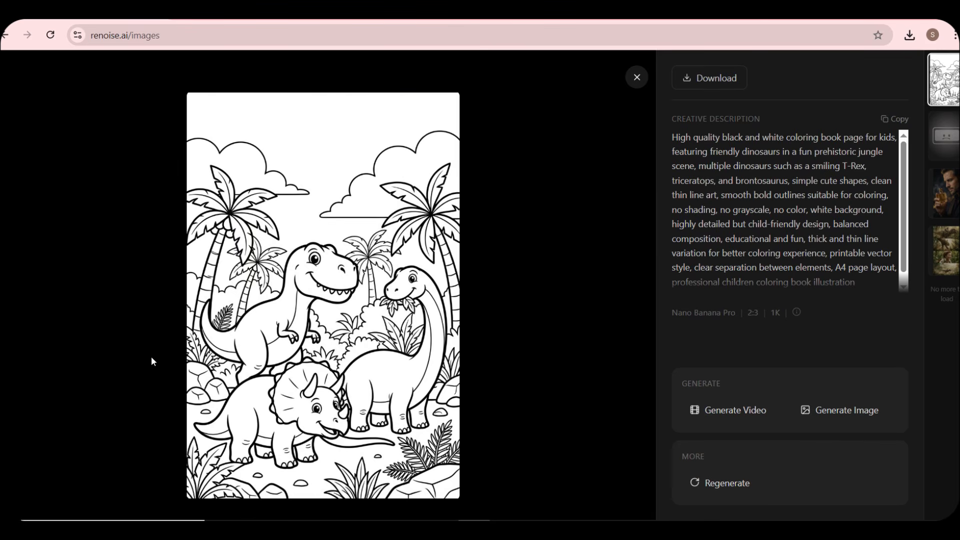